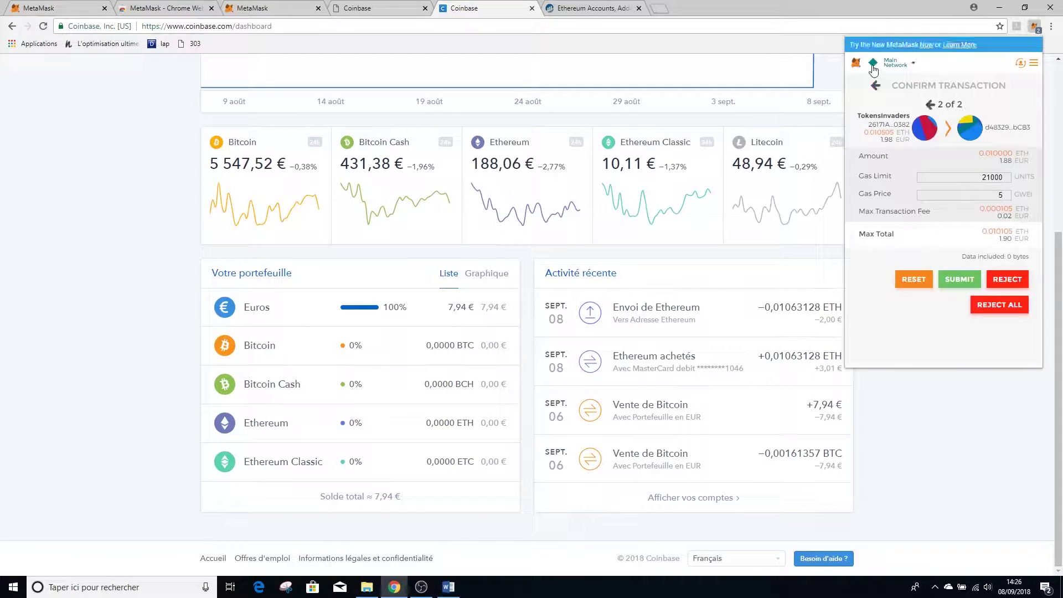
# Return from the transaction confirmation to the MetaMask account overview and examine its ether balance and euro equivalent.
pyautogui.click(876, 85)
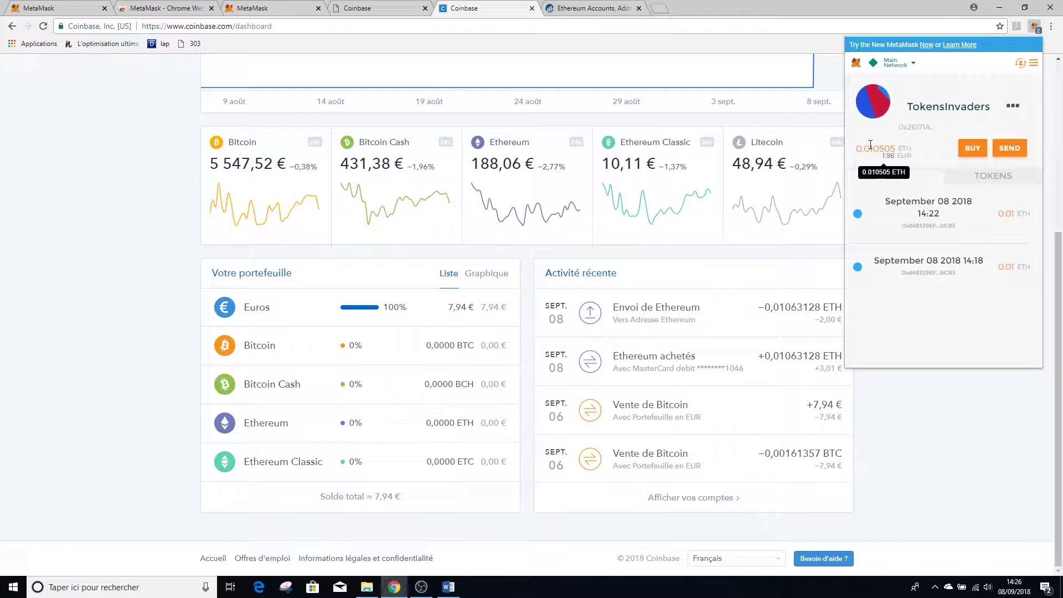
pyautogui.moveTo(871, 148); pyautogui.dragTo(903, 146)
pyautogui.click(903, 146)
pyautogui.moveTo(894, 156); pyautogui.dragTo(885, 157)
pyautogui.click(885, 158)
# View the MetaMask account on Etherscan and examine its public address and incoming transaction.
pyautogui.click(1019, 108)
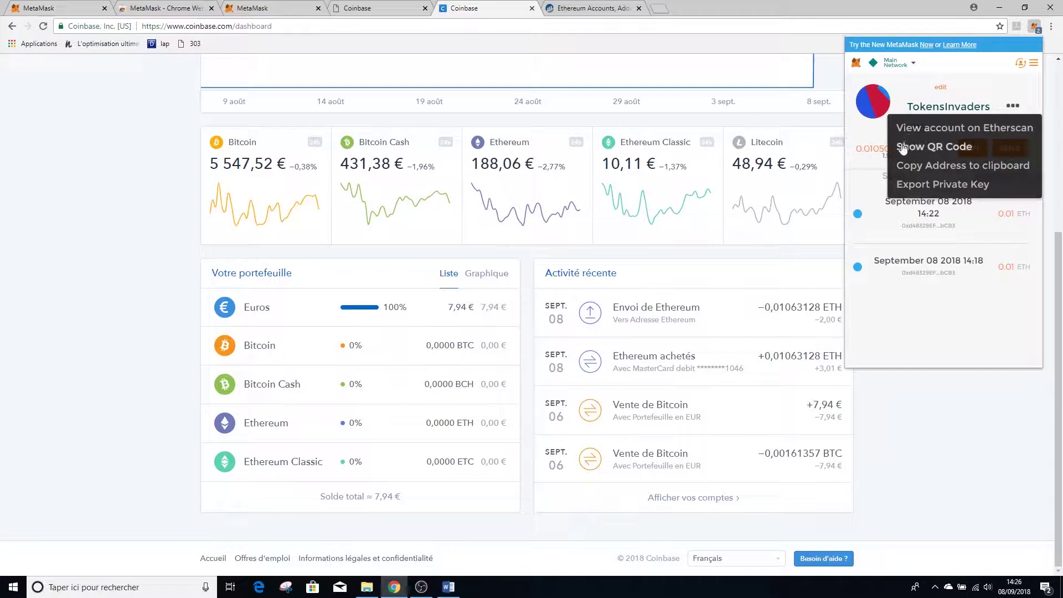
pyautogui.click(909, 213)
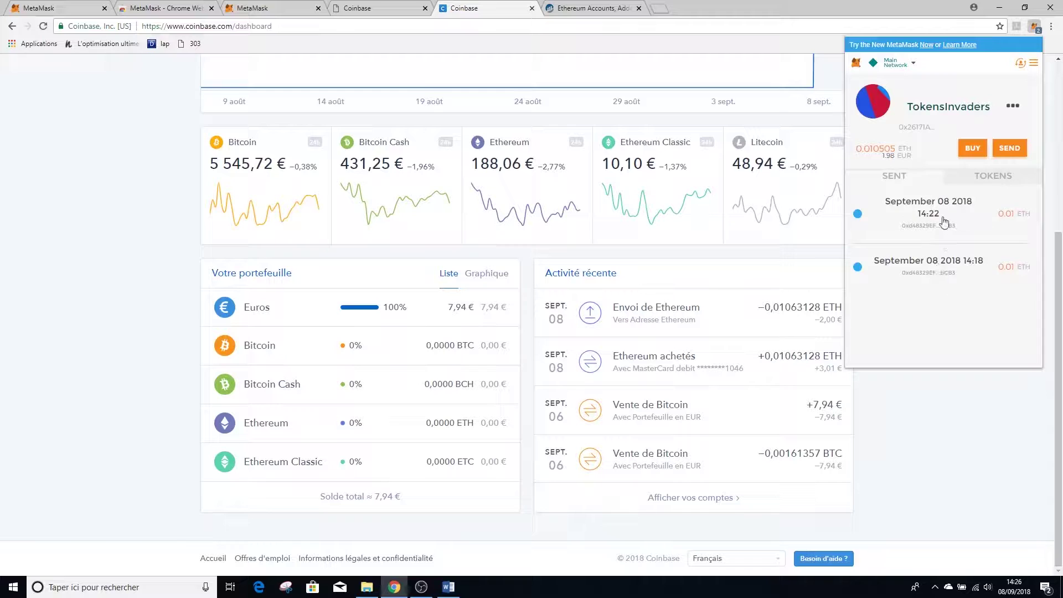
pyautogui.click(1014, 106)
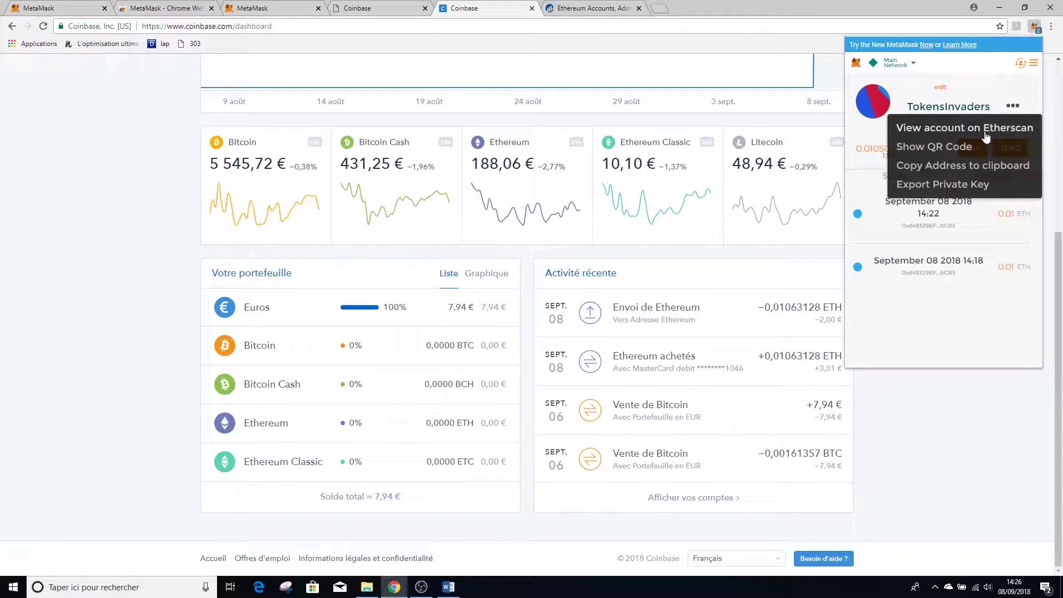
pyautogui.click(986, 129)
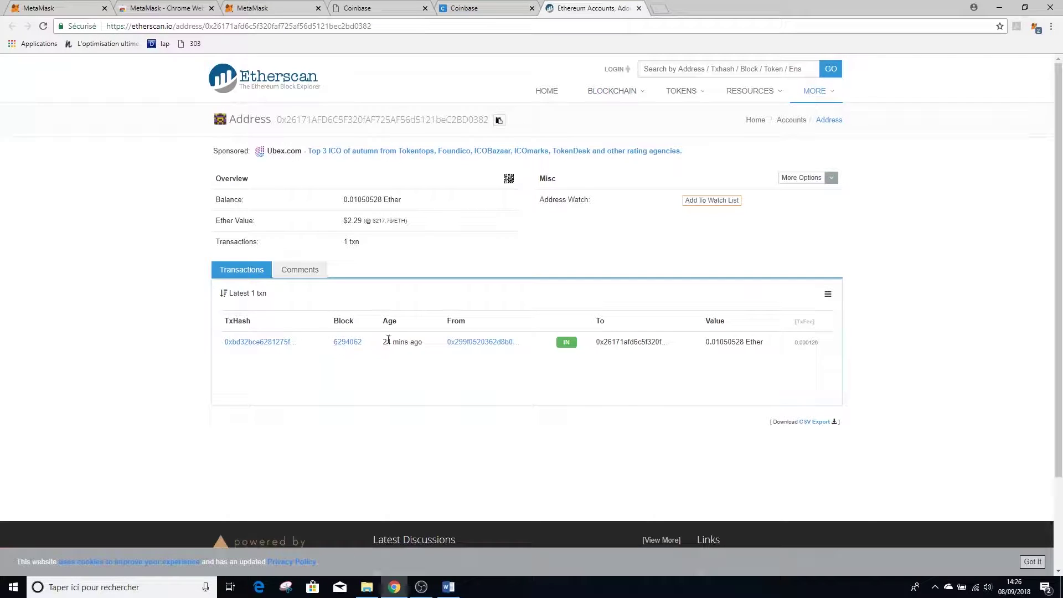
pyautogui.moveTo(387, 339)
pyautogui.moveTo(276, 119); pyautogui.dragTo(489, 116)
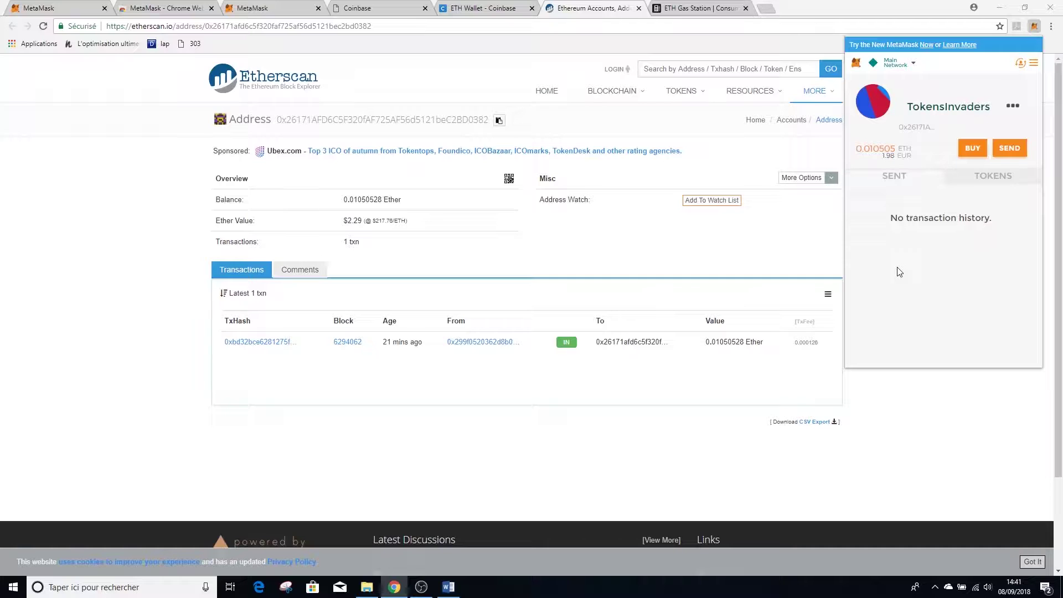
# Switch to Coinbase and copy the receiving address of the ETH Wallet.
pyautogui.click(1006, 150)
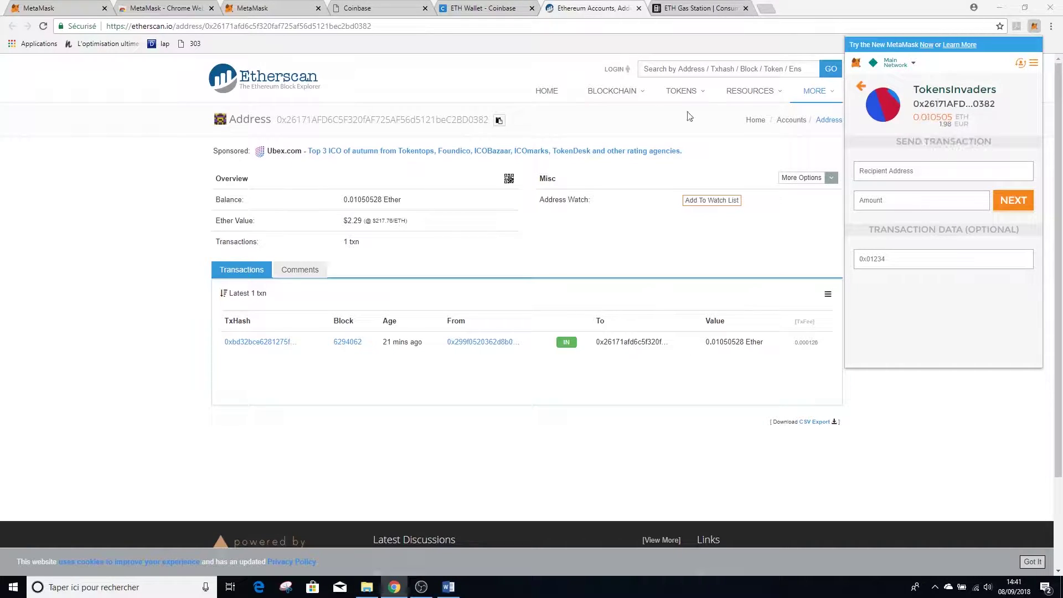
pyautogui.press('Escape')
pyautogui.click(480, 13)
pyautogui.click(266, 73)
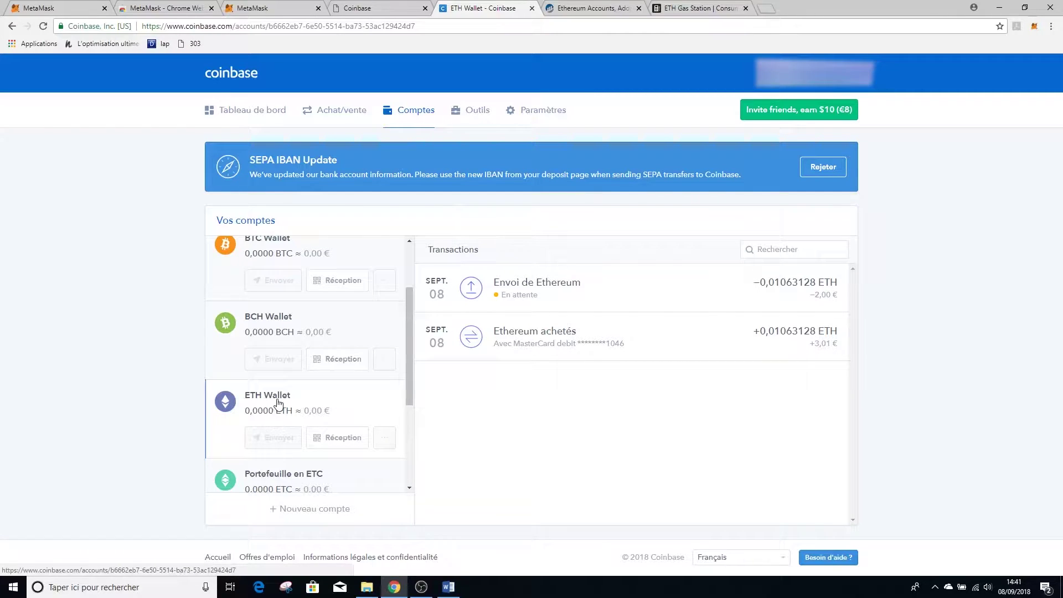
pyautogui.click(339, 437)
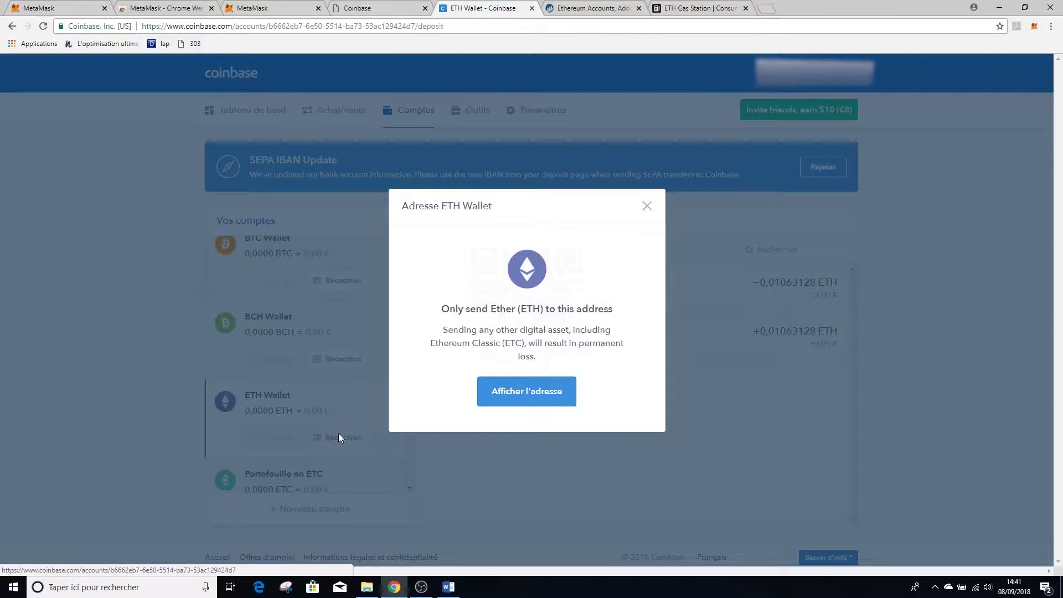
pyautogui.click(534, 403)
pyautogui.click(636, 397)
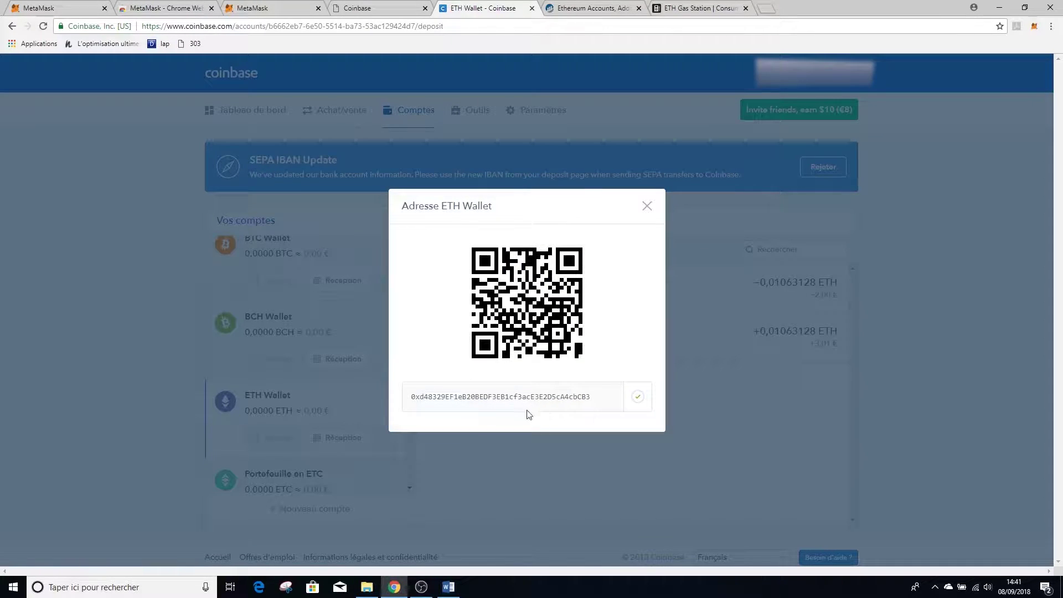
# Start a send transaction in MetaMask and paste the copied Coinbase wallet address as the recipient.
pyautogui.click(640, 6)
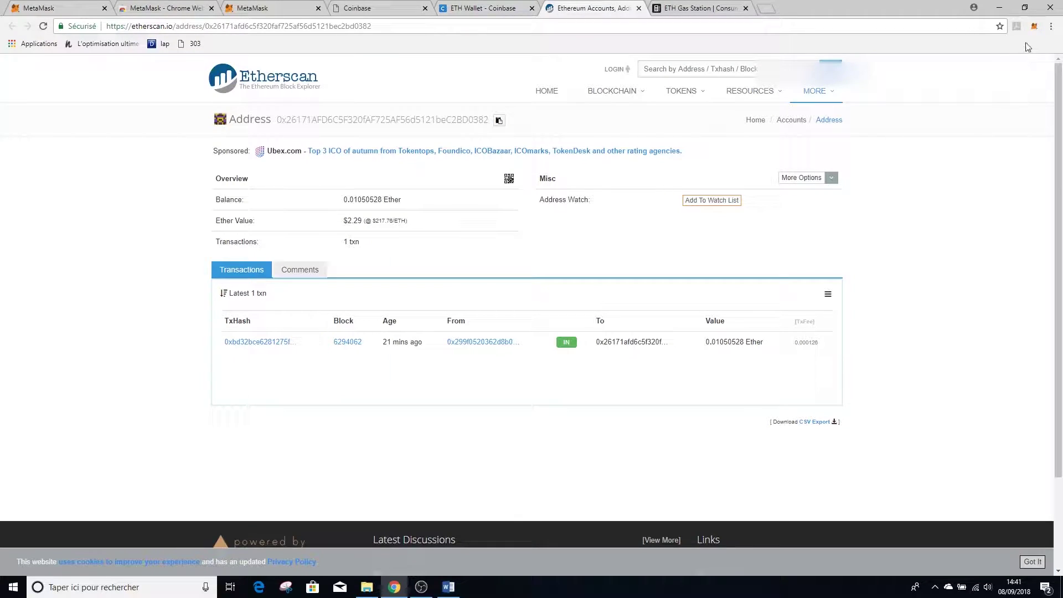
pyautogui.click(1034, 26)
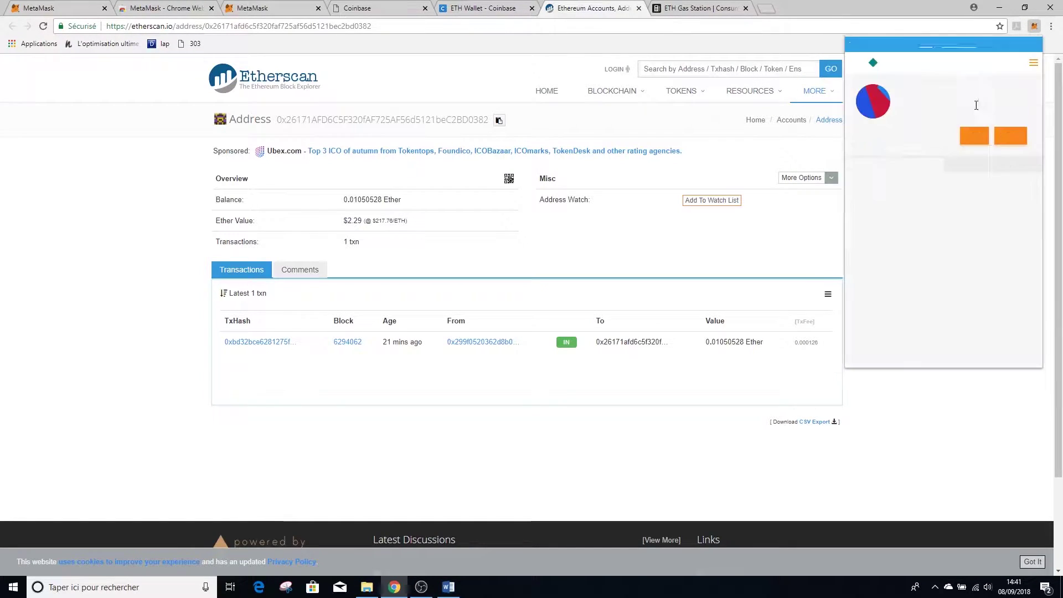
pyautogui.click(1005, 148)
pyautogui.click(908, 166)
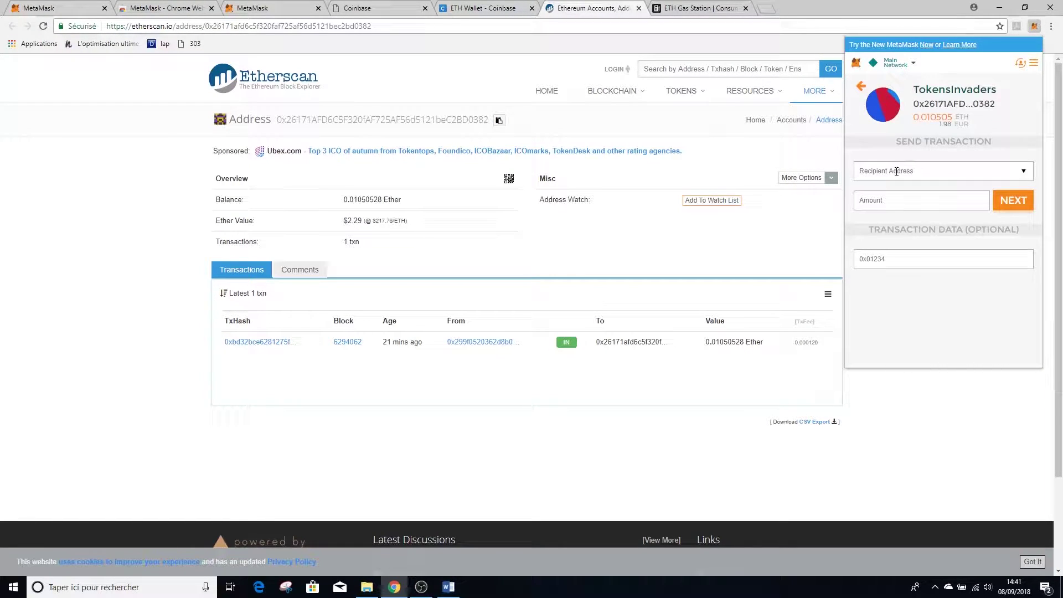
pyautogui.hotkey('ctrl', 'v')
# Set the amount to send to 0,01 ETH and proceed to the transaction confirmation.
pyautogui.click(892, 202)
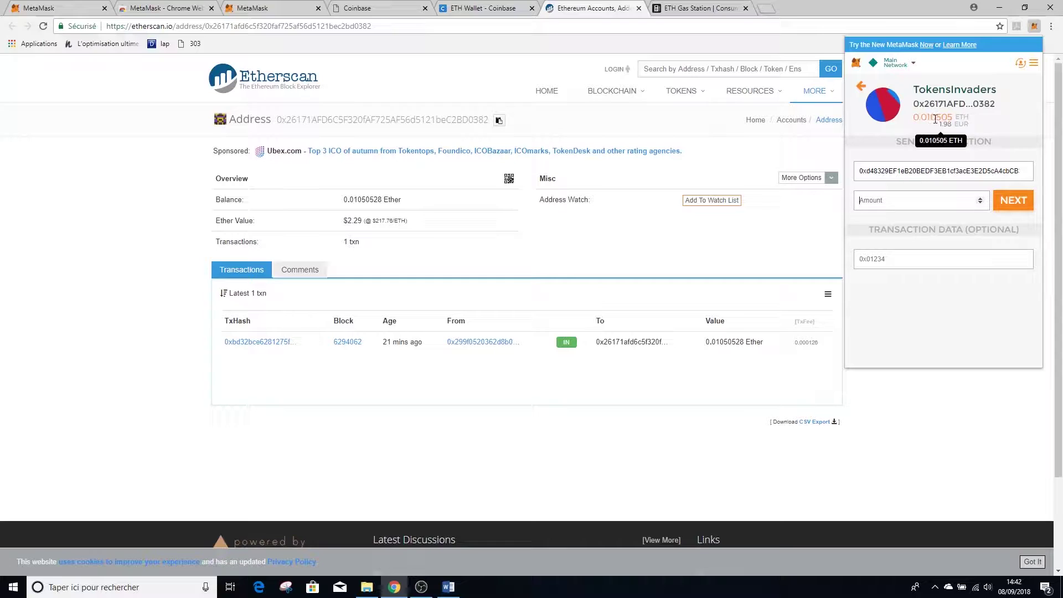
pyautogui.click(887, 202)
pyautogui.write('0,01')
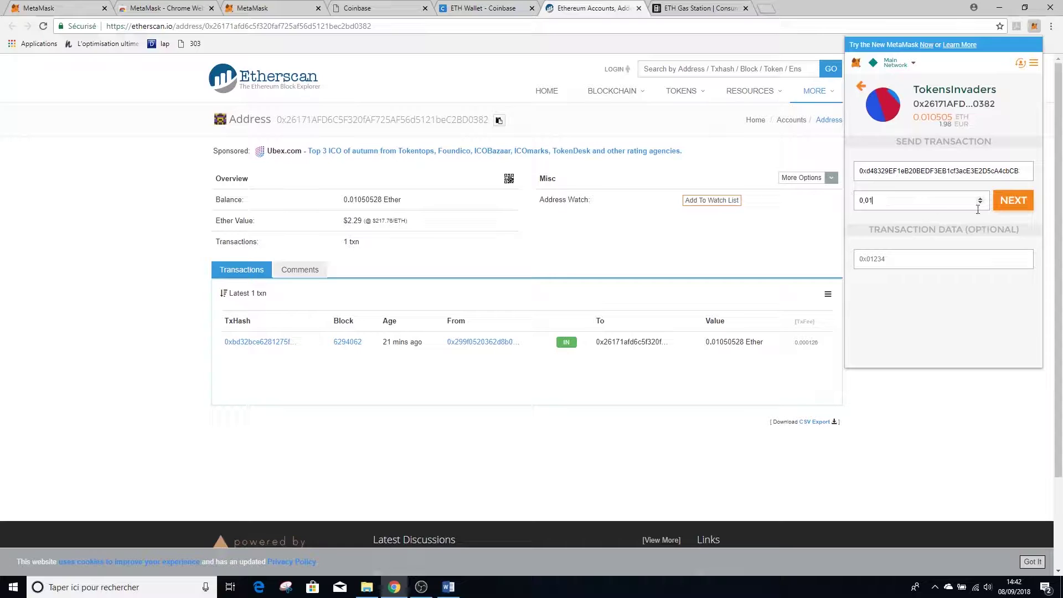
pyautogui.click(1006, 208)
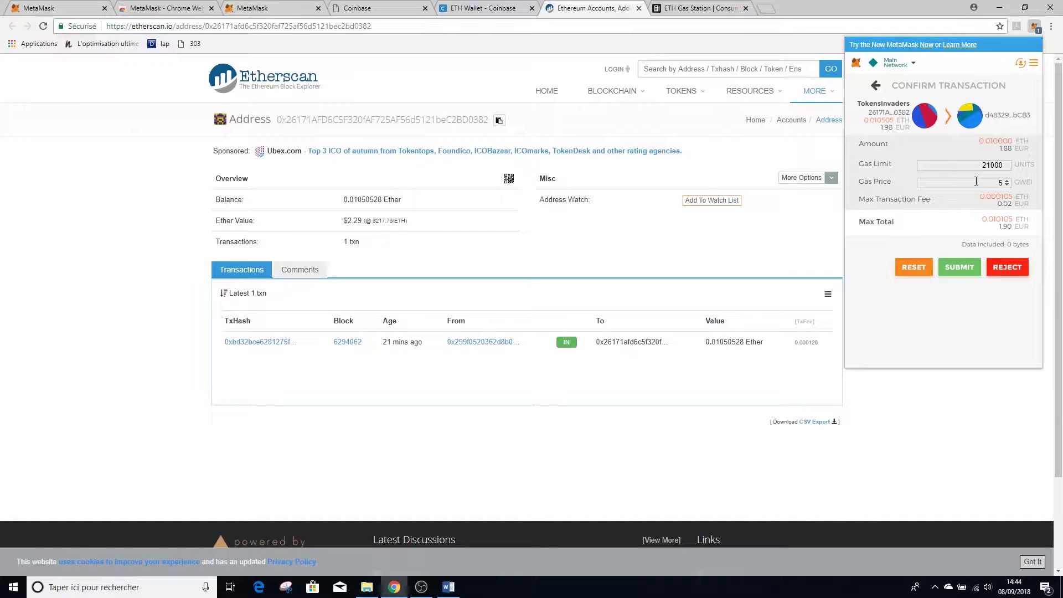
# Switch to ETH Gas Station and refresh its gas price estimates.
pyautogui.click(699, 7)
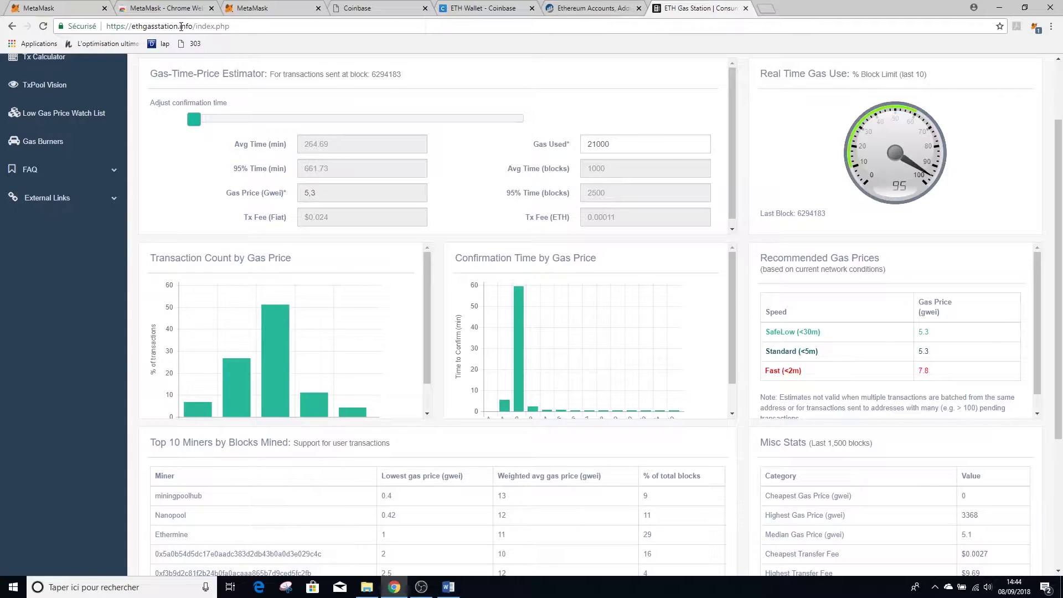
pyautogui.scroll(2, 70, 79)
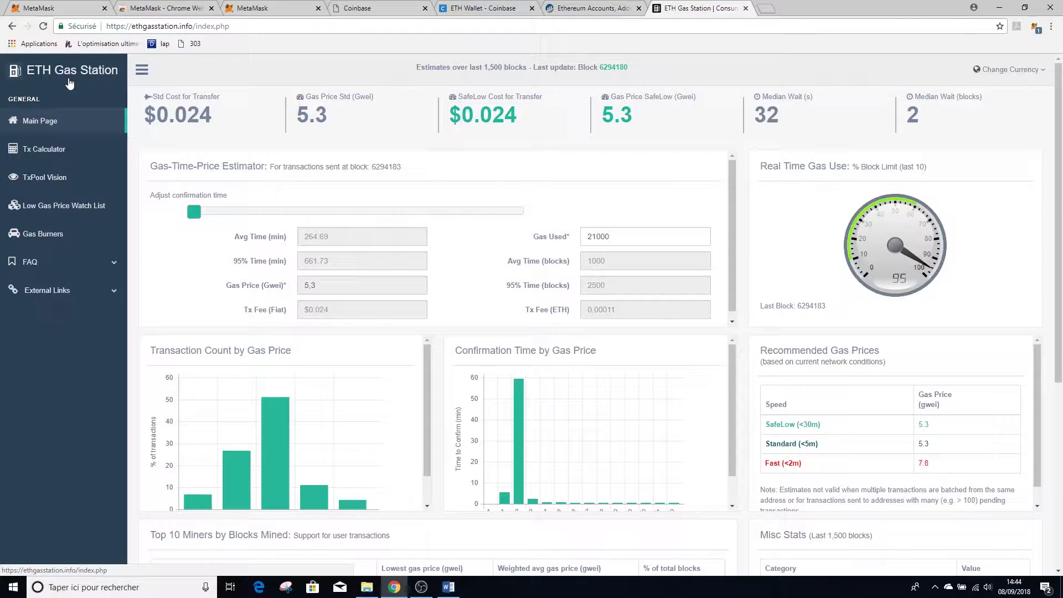
pyautogui.press('F5')
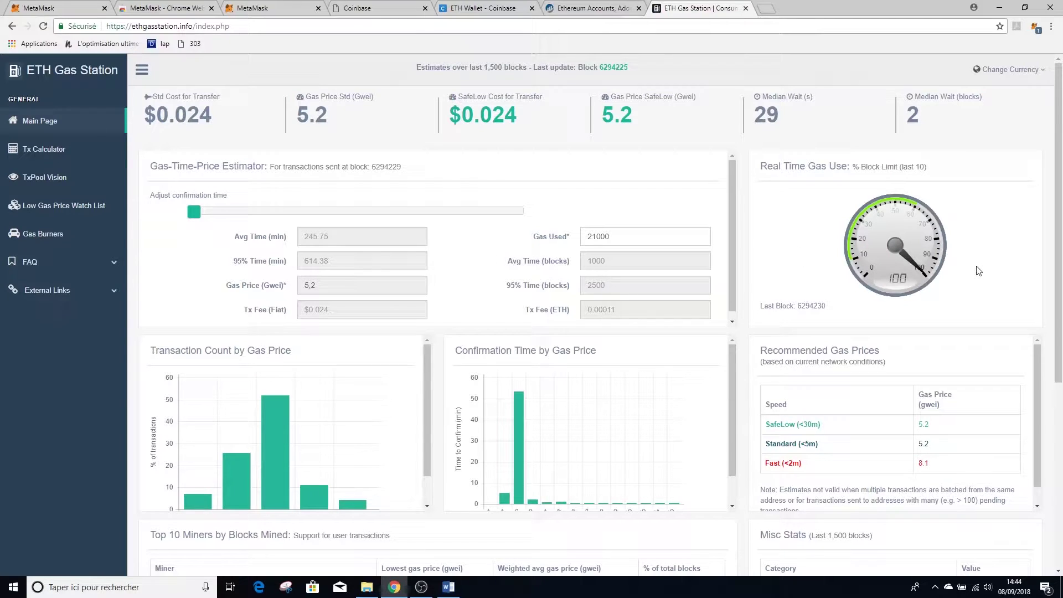
# Compare the recommended gas prices for the Standard and Fast transaction speeds.
pyautogui.scroll(-2, 869, 395)
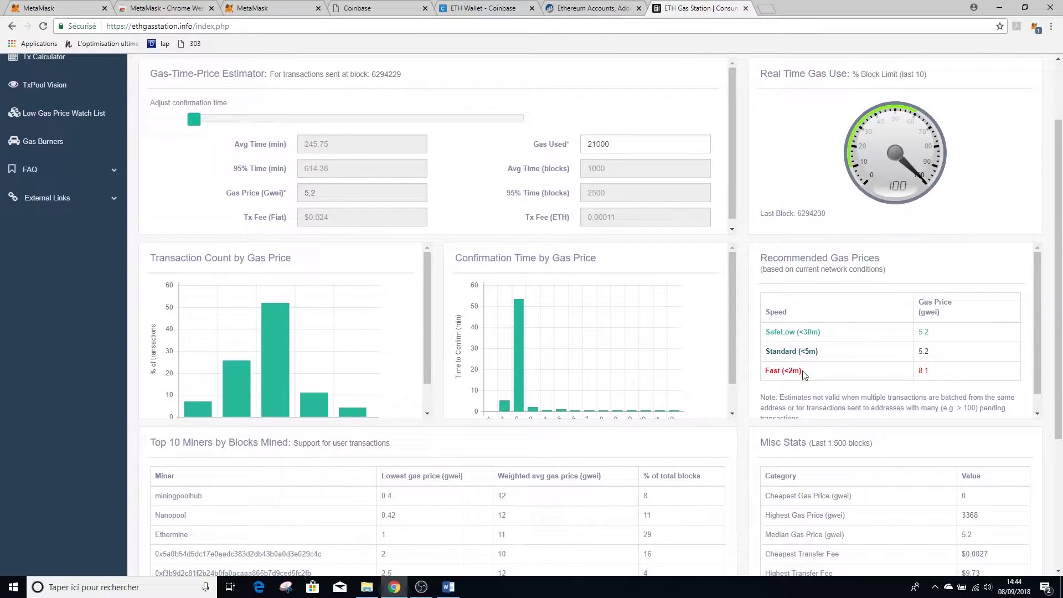
pyautogui.moveTo(803, 370); pyautogui.dragTo(767, 375)
pyautogui.click(786, 374)
pyautogui.doubleClick(923, 371)
pyautogui.click(929, 372)
pyautogui.doubleClick(924, 352)
pyautogui.click(922, 352)
pyautogui.doubleClick(920, 372)
pyautogui.click(920, 374)
pyautogui.moveTo(935, 375); pyautogui.dragTo(910, 378)
pyautogui.click(910, 378)
pyautogui.doubleClick(923, 352)
pyautogui.click(921, 354)
pyautogui.scroll(2, 682, 271)
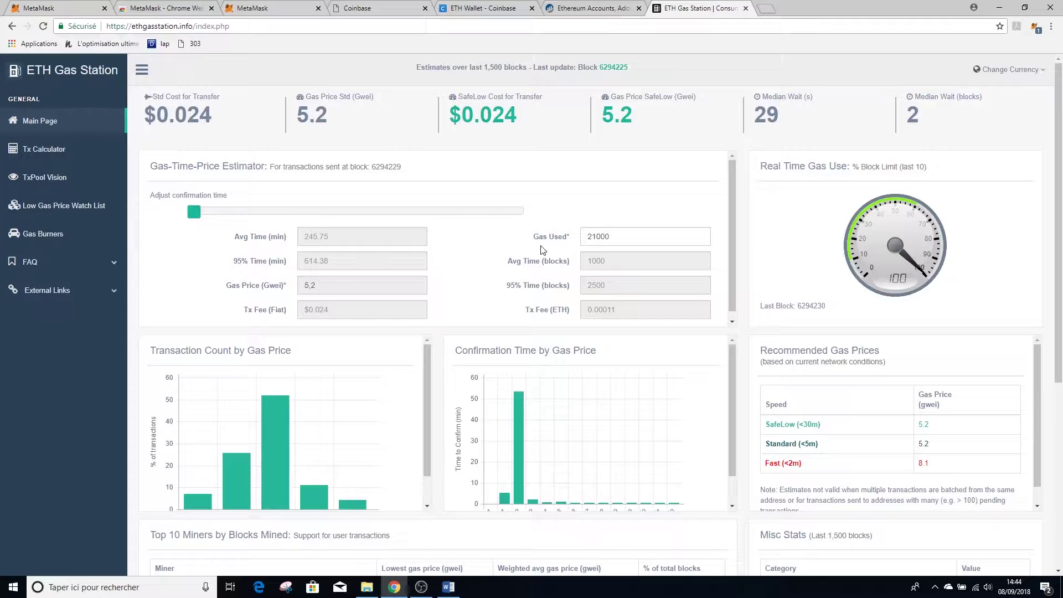
# Reopen the pending transaction in MetaMask, adjust its gas price and submit it.
pyautogui.click(486, 8)
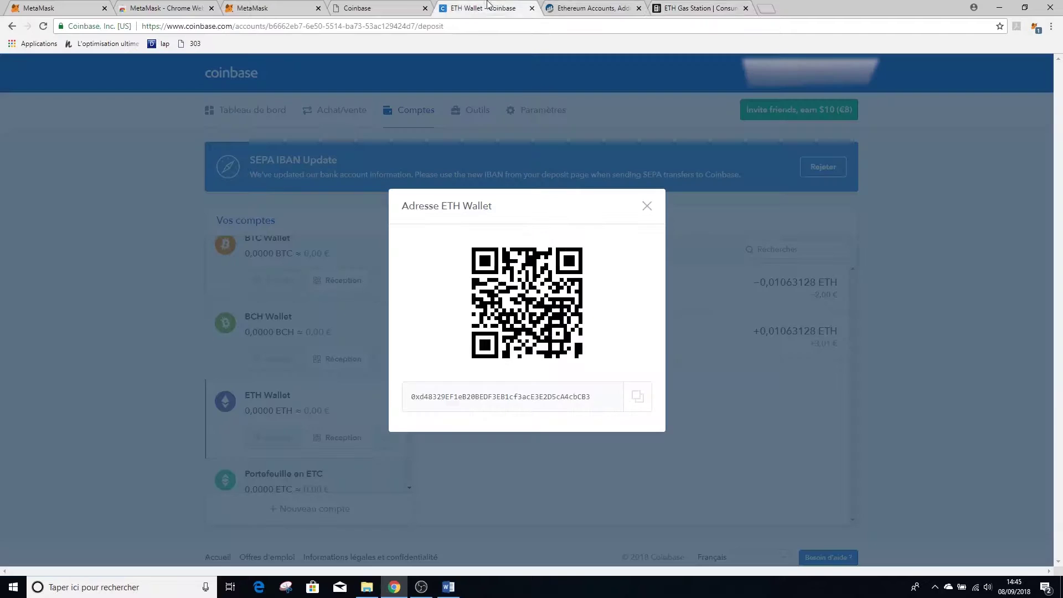
pyautogui.click(613, 5)
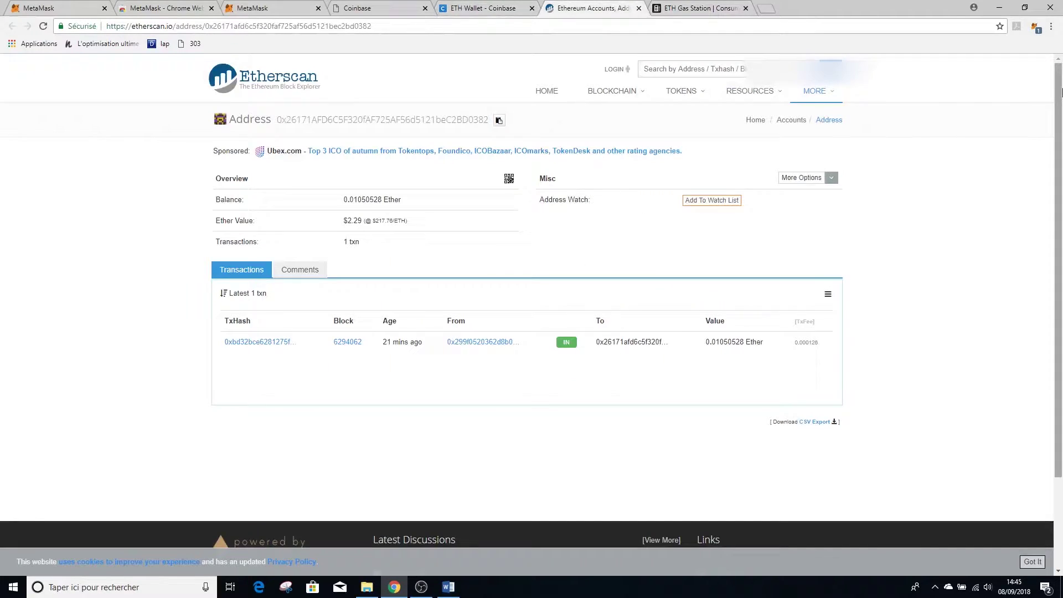
pyautogui.click(1034, 33)
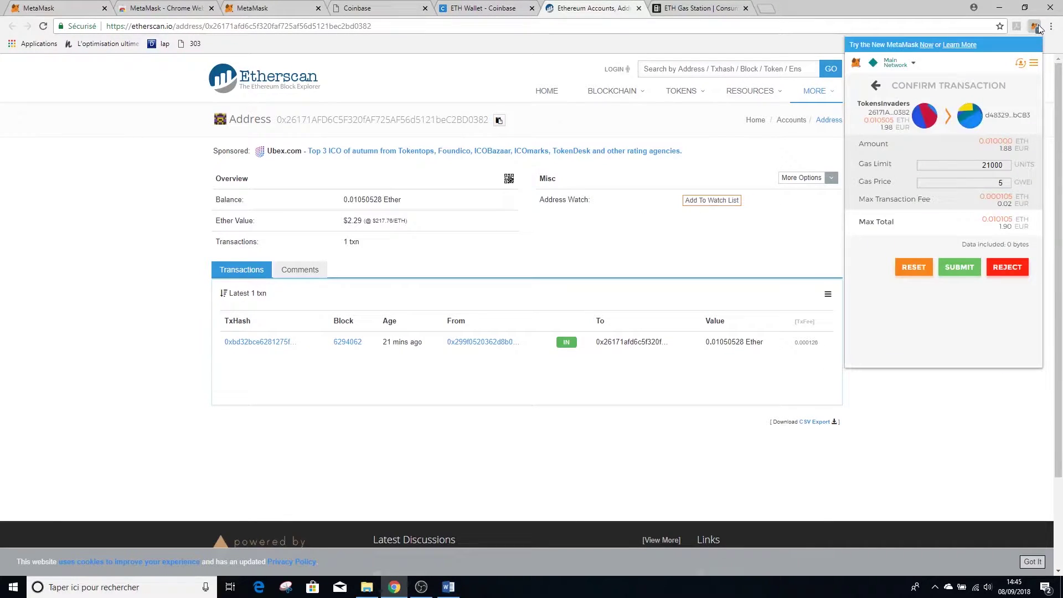
pyautogui.click(1007, 180)
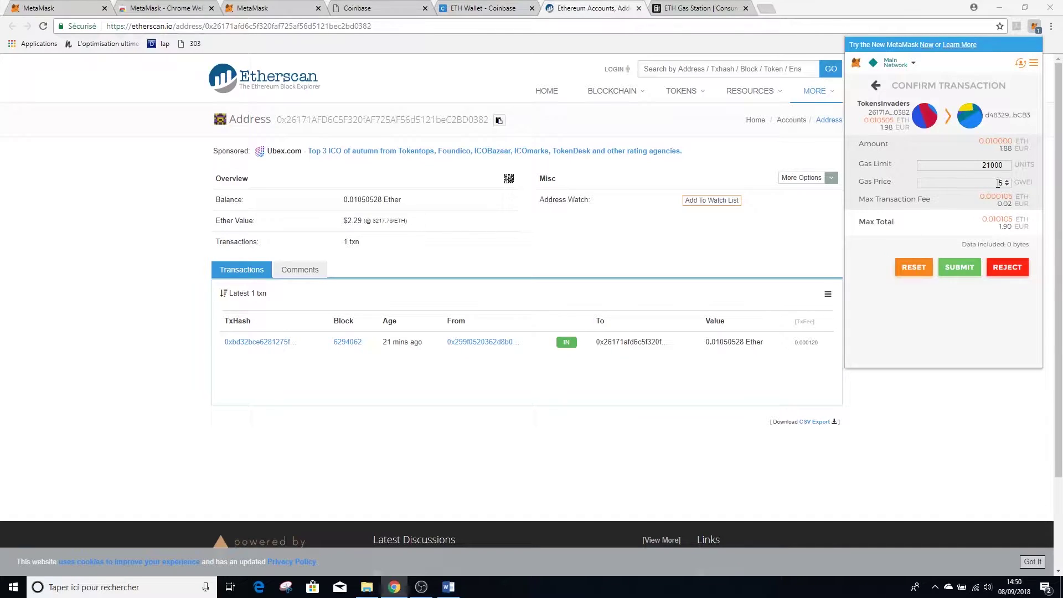
pyautogui.click(1007, 184)
pyautogui.click(1006, 181)
pyautogui.click(1007, 180)
pyautogui.click(1006, 181)
pyautogui.click(1006, 181)
pyautogui.click(1007, 180)
pyautogui.click(1007, 180)
pyautogui.click(1007, 181)
pyautogui.click(1006, 180)
pyautogui.click(1006, 180)
pyautogui.click(1006, 180)
pyautogui.click(1007, 185)
pyautogui.click(1006, 185)
pyautogui.click(1007, 185)
pyautogui.click(1007, 185)
pyautogui.click(1007, 185)
pyautogui.click(1007, 185)
pyautogui.click(1007, 185)
pyautogui.click(1006, 185)
pyautogui.click(956, 269)
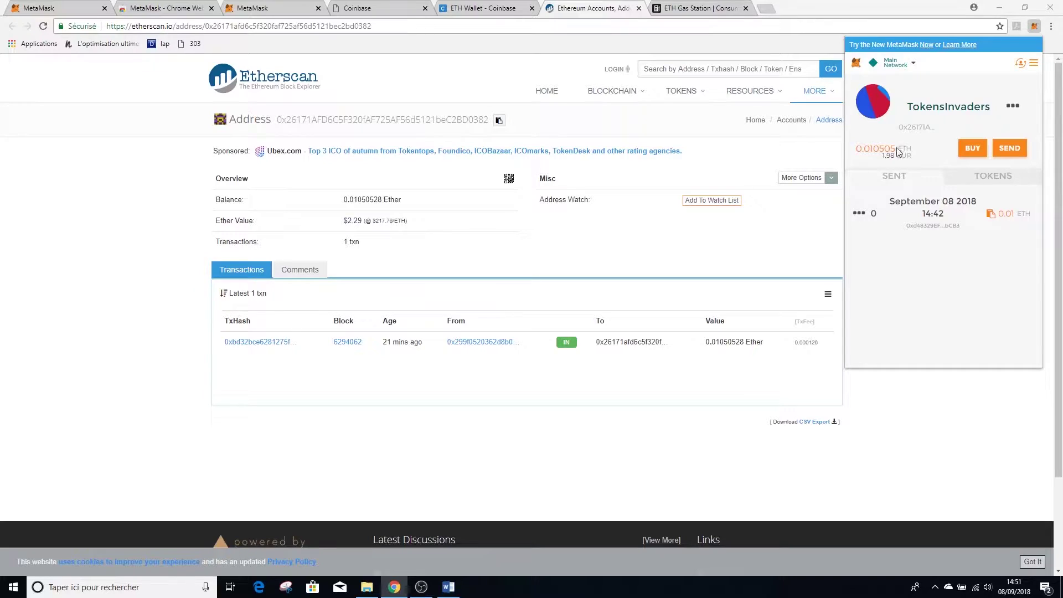
# Switch to Coinbase, dismiss the wallet address dialog and check the Ethereum balance in the dashboard's portfolio.
pyautogui.click(471, 7)
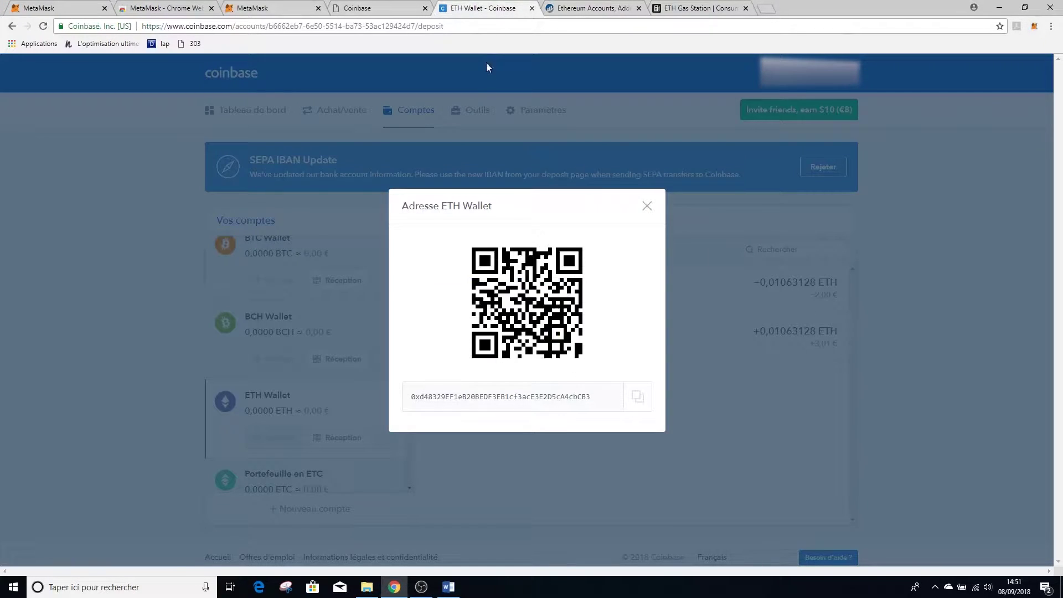
pyautogui.click(94, 194)
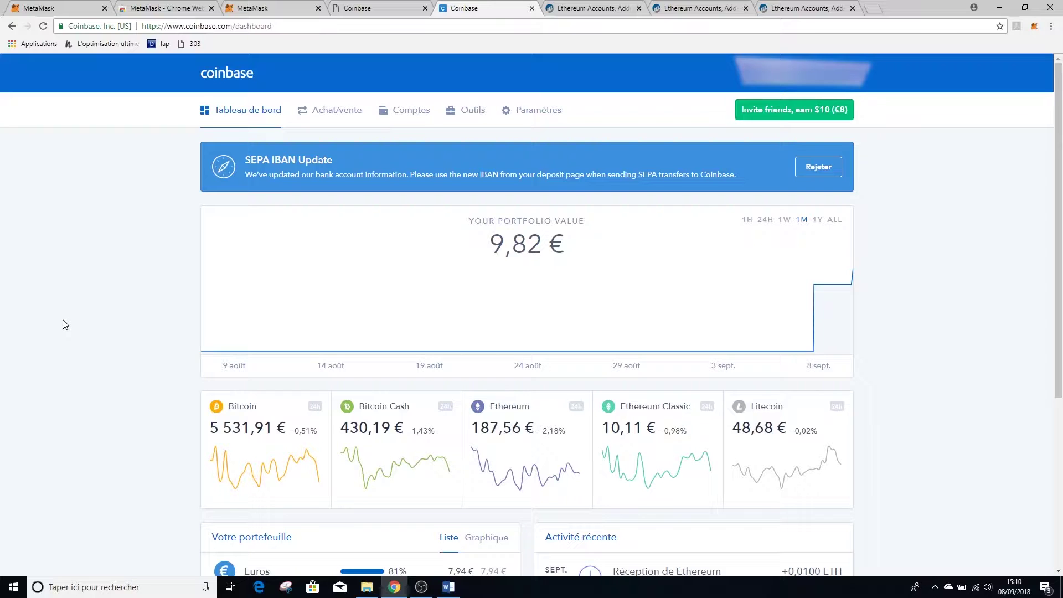
pyautogui.scroll(-5, 78, 325)
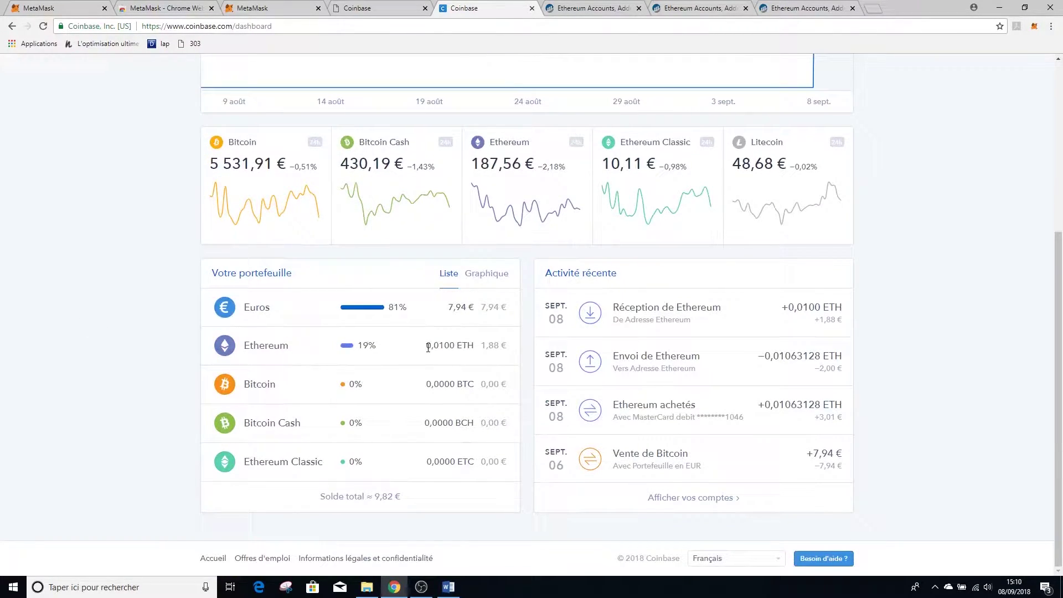
pyautogui.moveTo(426, 346); pyautogui.dragTo(442, 348)
pyautogui.click(443, 347)
pyautogui.scroll(3, 993, 350)
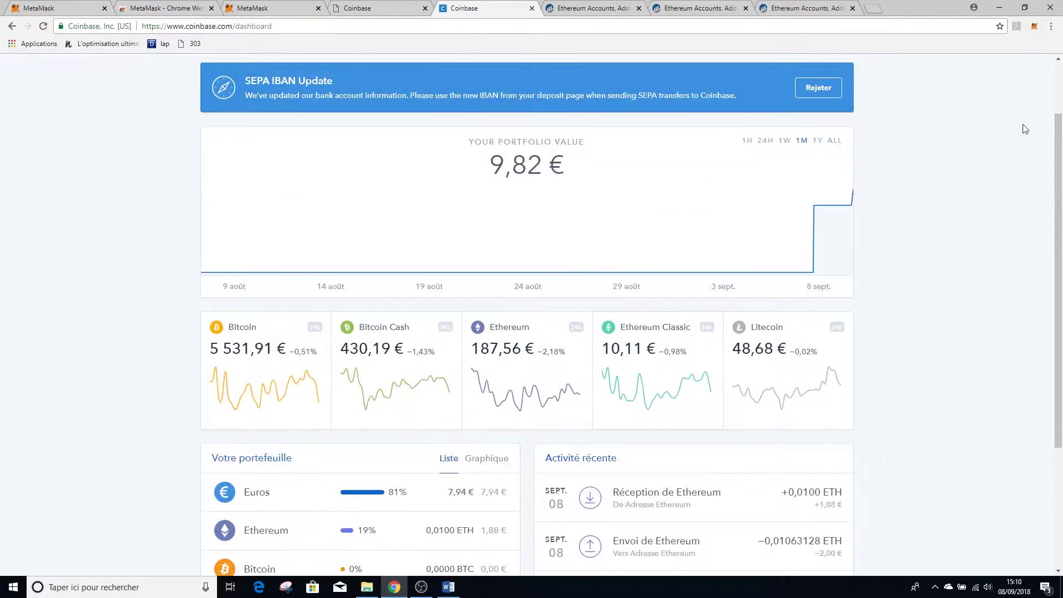
# Check the remaining ether balance in MetaMask and view the account's transactions on Etherscan.
pyautogui.click(1033, 27)
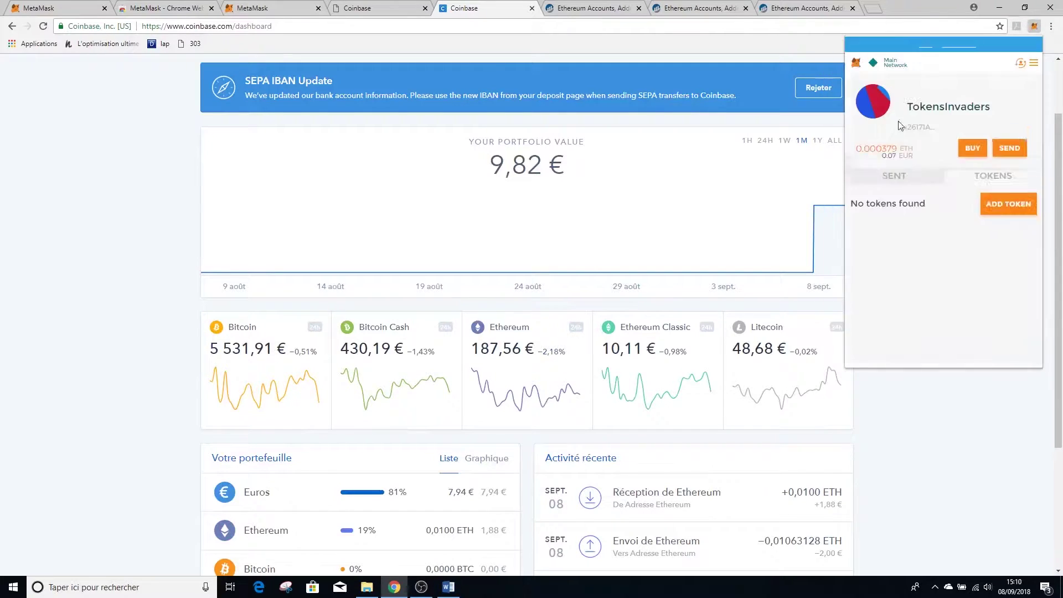
pyautogui.moveTo(857, 148); pyautogui.dragTo(893, 156)
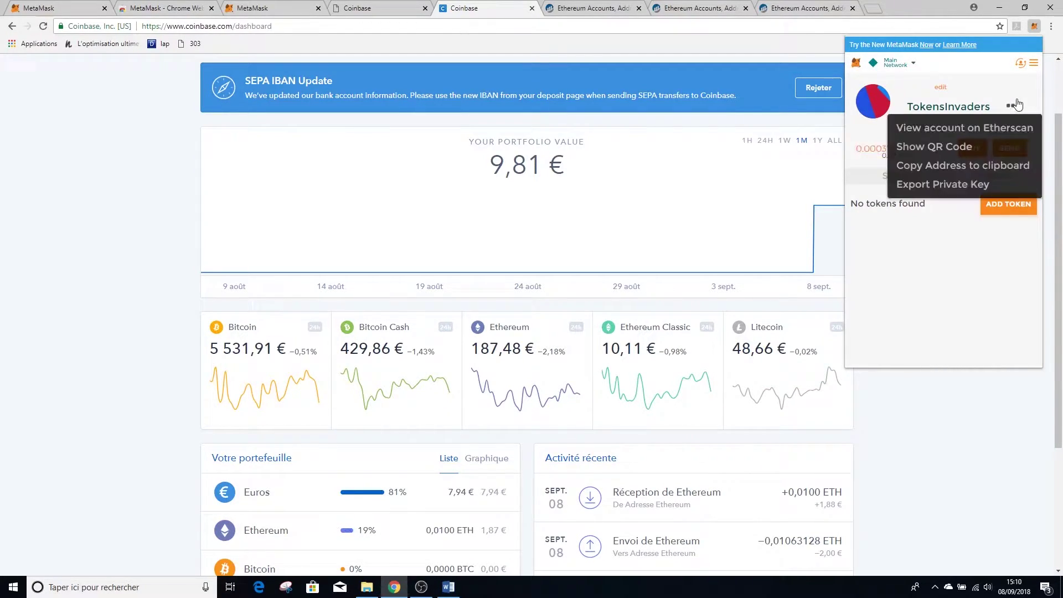
pyautogui.click(997, 127)
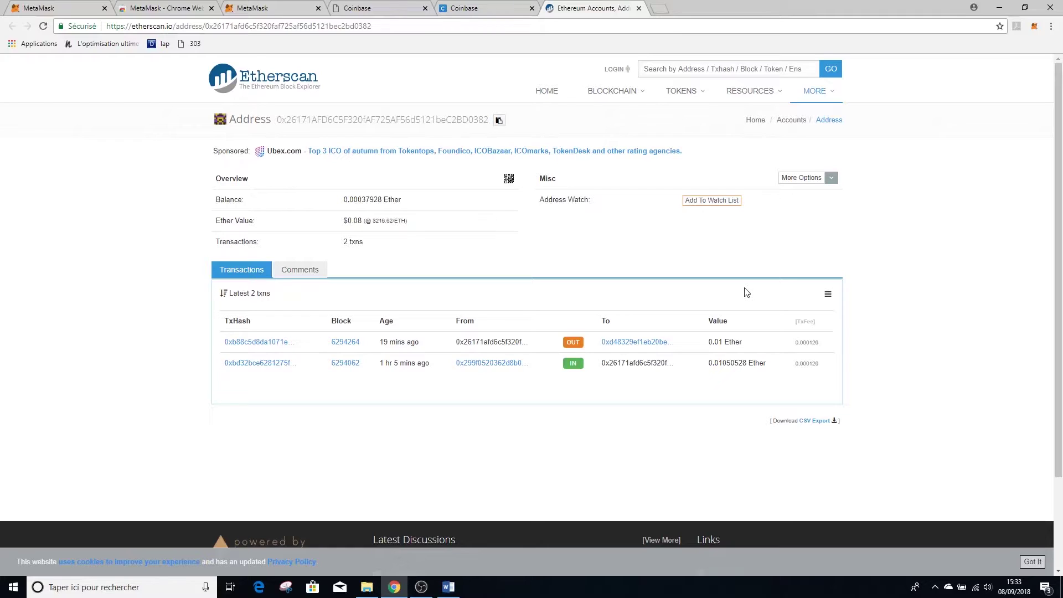
# Search Google for "my ether wallet" in a new browser tab.
pyautogui.click(662, 10)
pyautogui.write('my ether wallet')
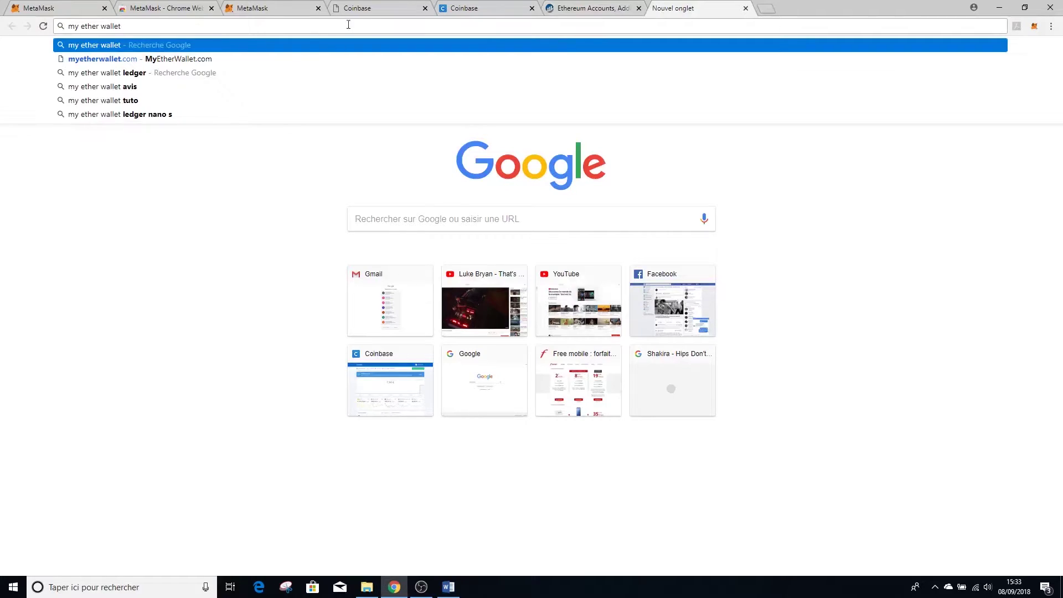
pyautogui.press('Return')
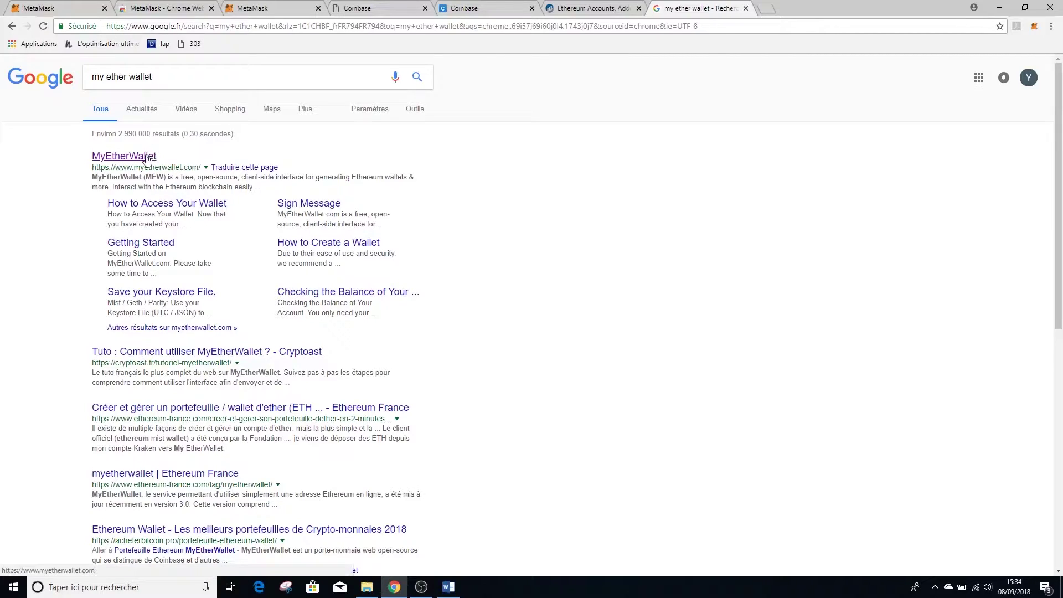
# Open MyEtherWallet from the search results, dismiss its welcome slides and access the wallet info through the MetaMask / Mist option.
pyautogui.click(147, 159)
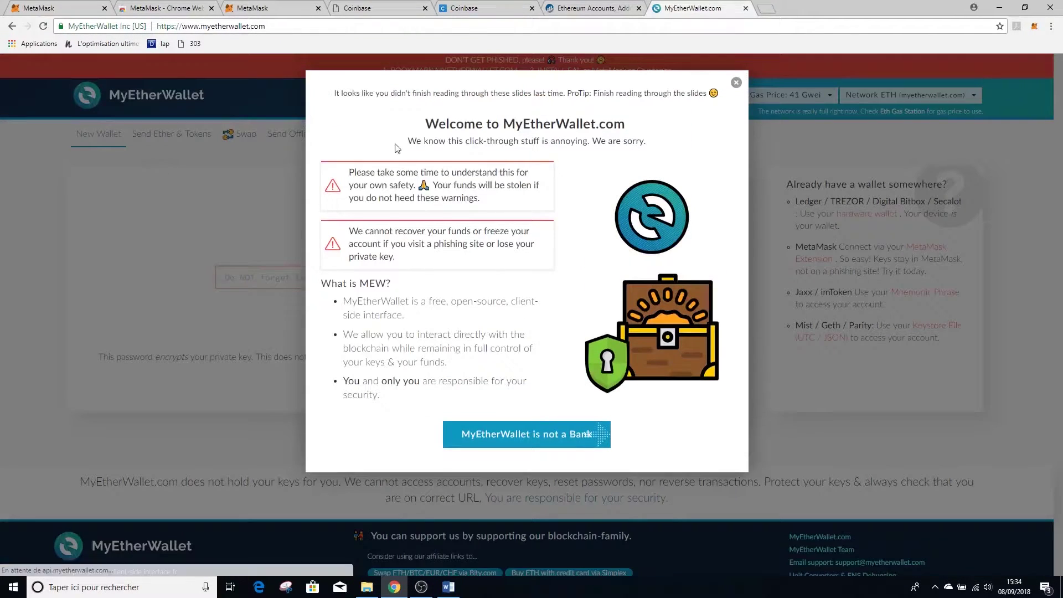
pyautogui.click(736, 83)
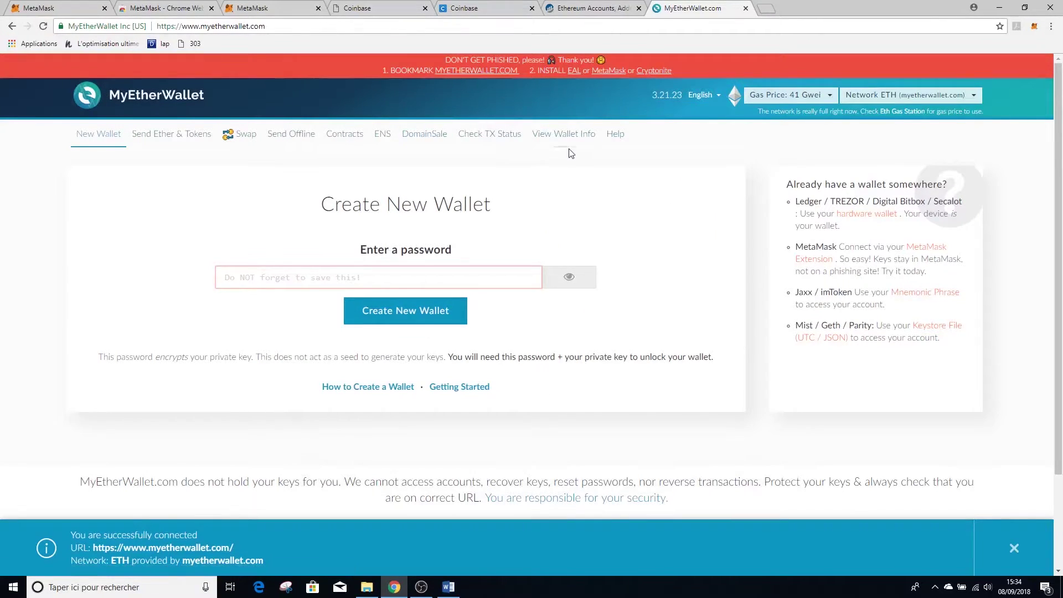
pyautogui.click(557, 137)
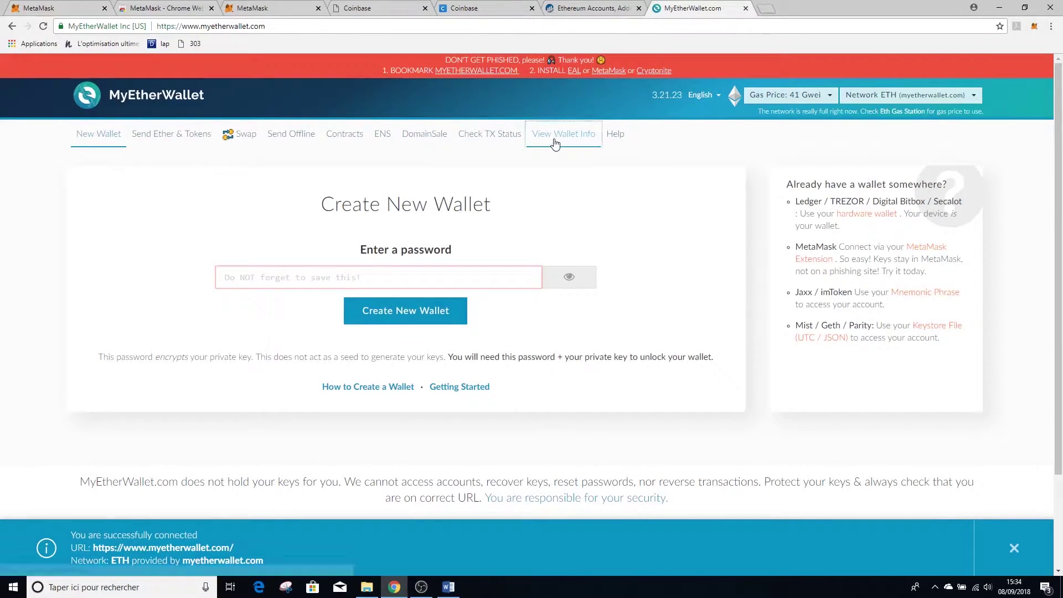
pyautogui.click(103, 273)
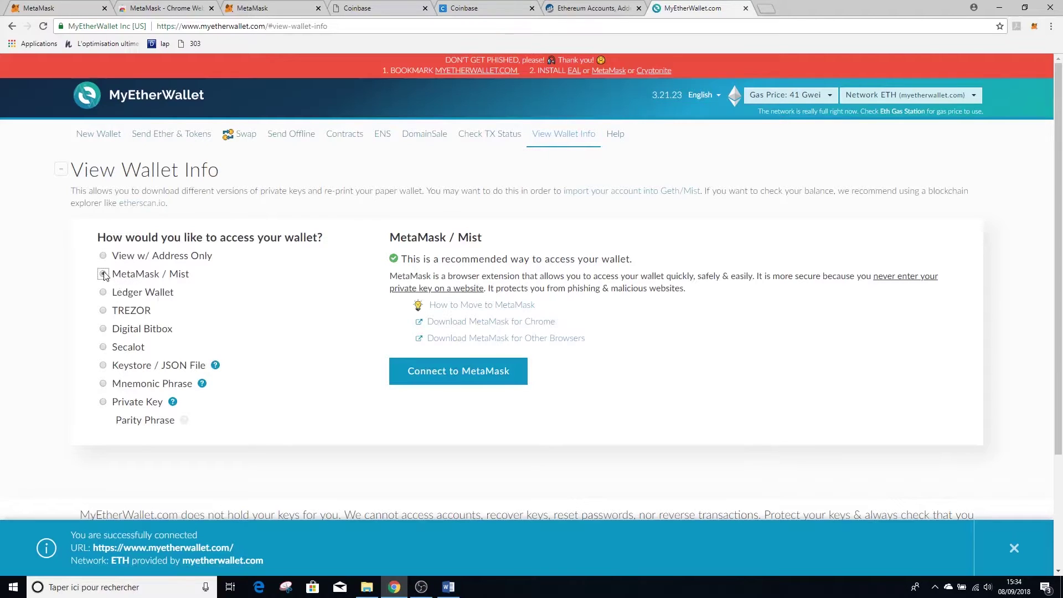
pyautogui.click(453, 372)
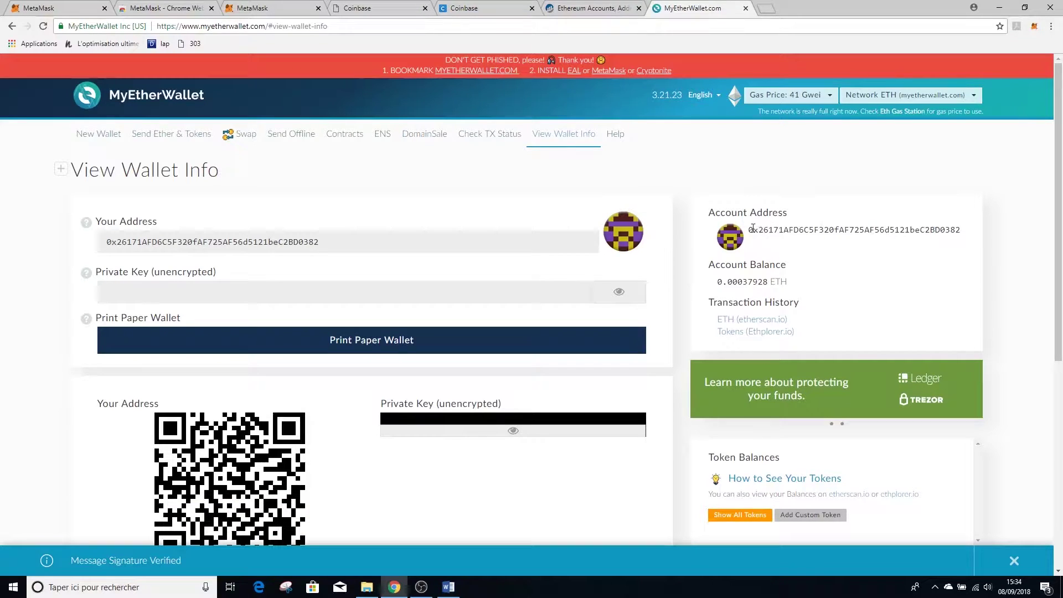
# Examine the connected wallet's account address, ether balance and equivalent currency values on the wallet info page.
pyautogui.moveTo(754, 230); pyautogui.dragTo(973, 234)
pyautogui.click(973, 235)
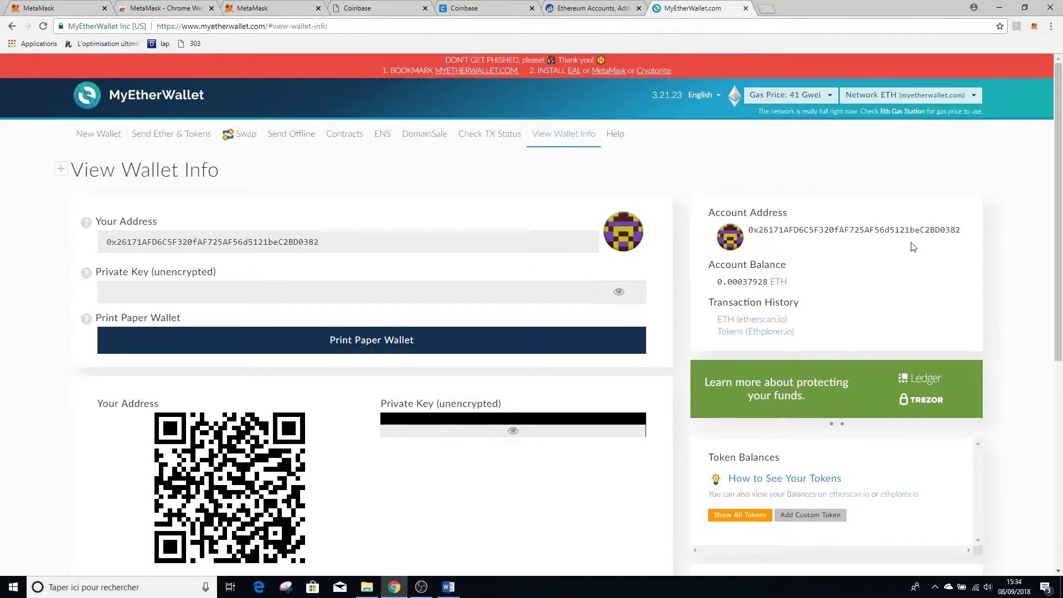
pyautogui.scroll(-2, 911, 244)
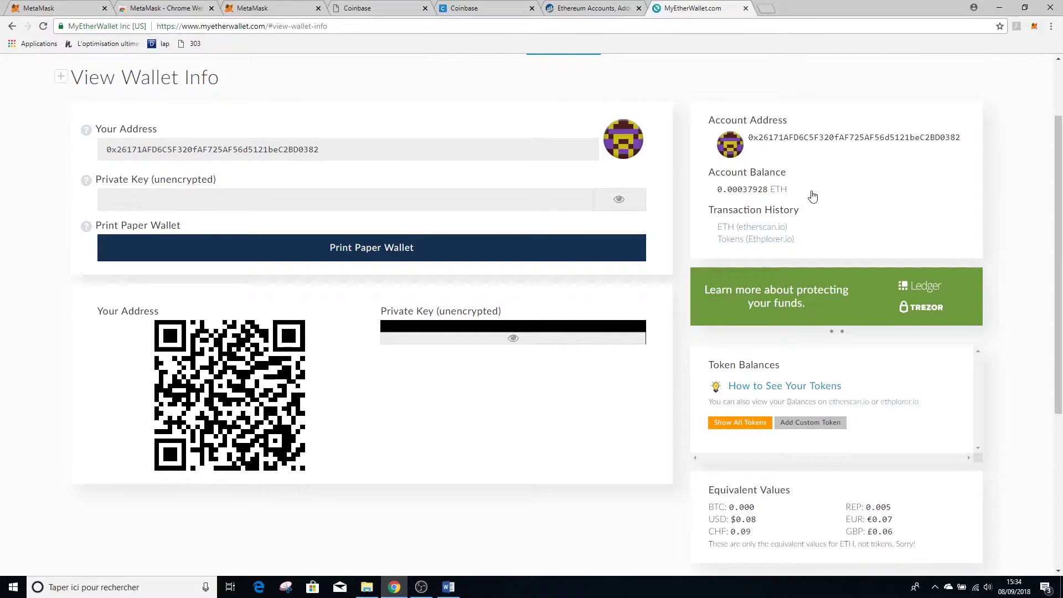
pyautogui.scroll(-3, 814, 191)
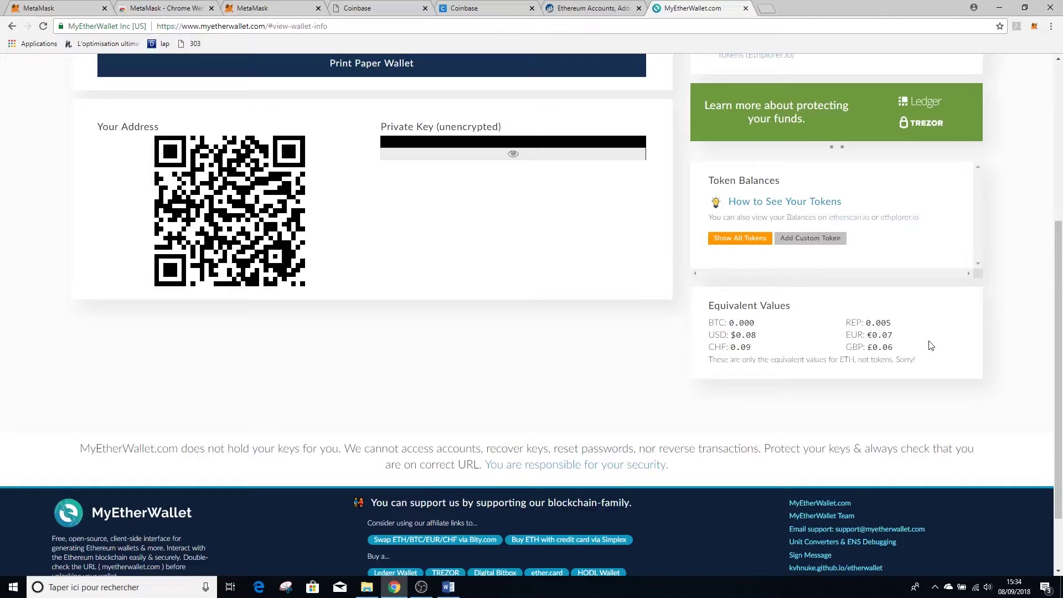
pyautogui.scroll(5, 931, 345)
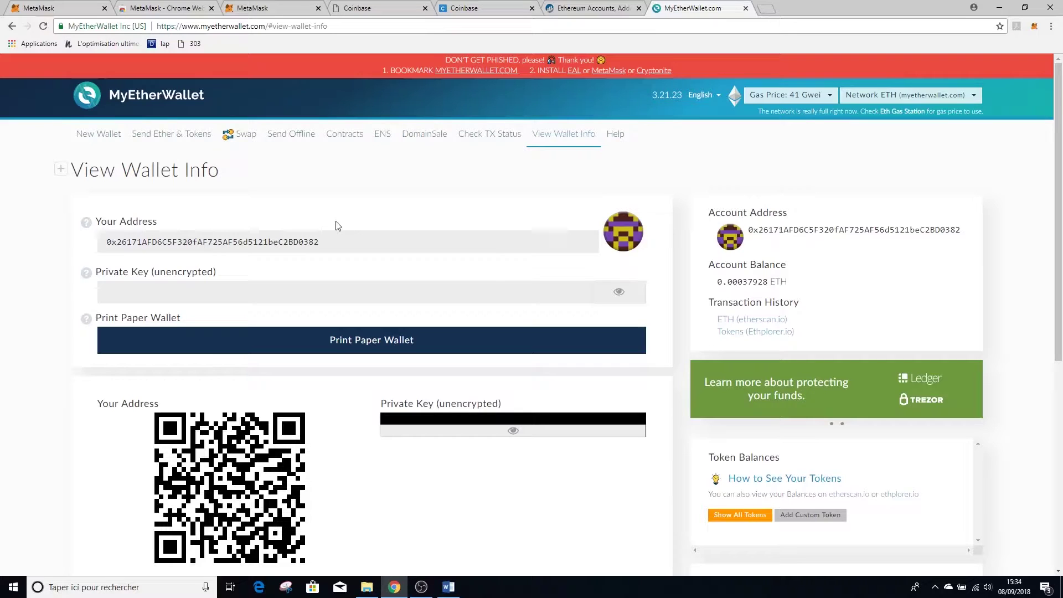
# Search Google for "etherdalta" in a new browser tab and open the EtherDelta exchange site.
pyautogui.click(772, 4)
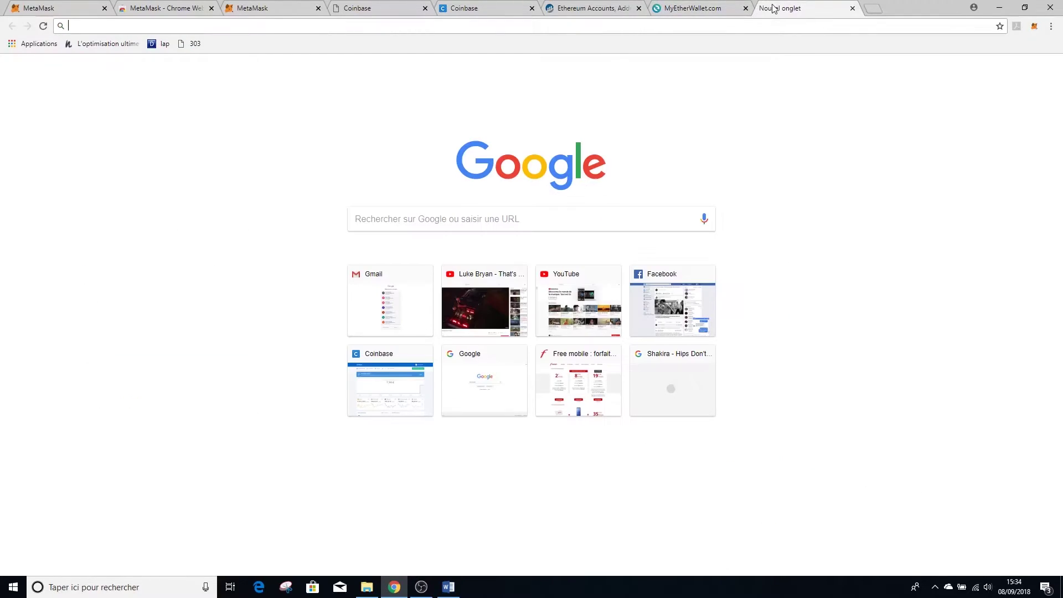
pyautogui.write('etherdalta')
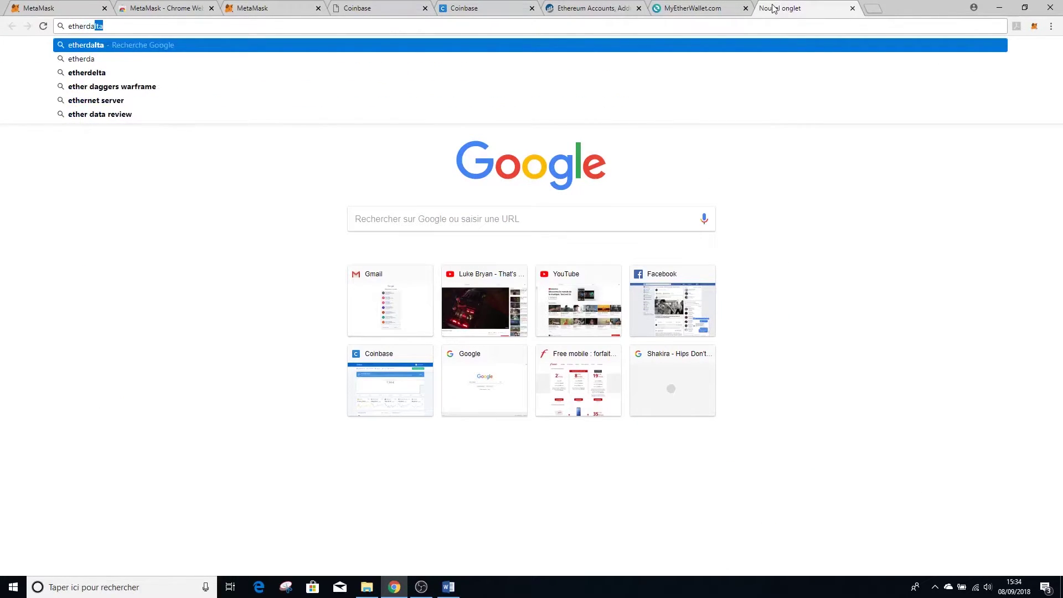
pyautogui.press('Return')
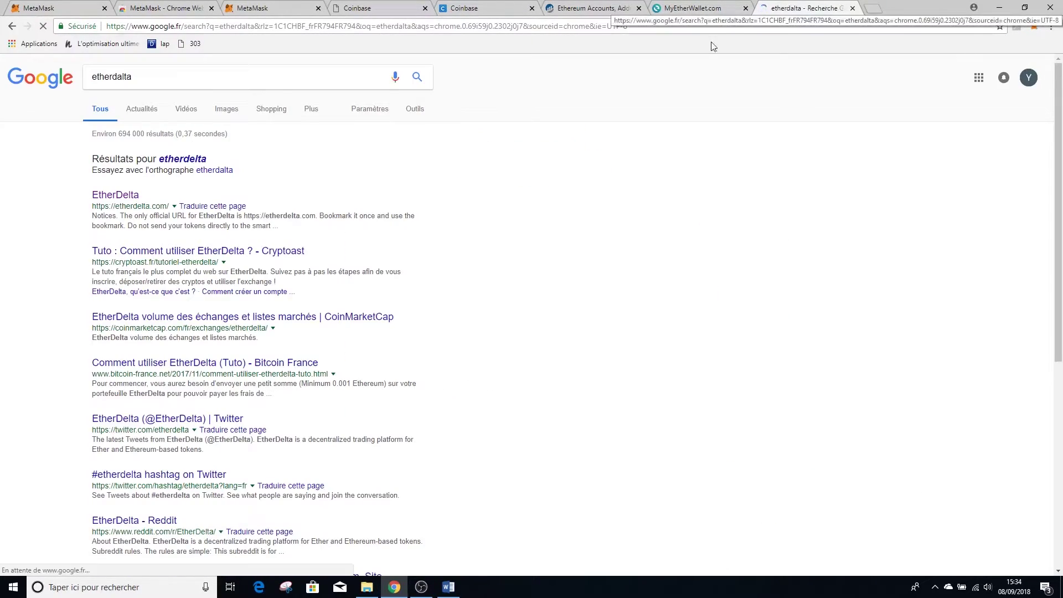
pyautogui.click(116, 195)
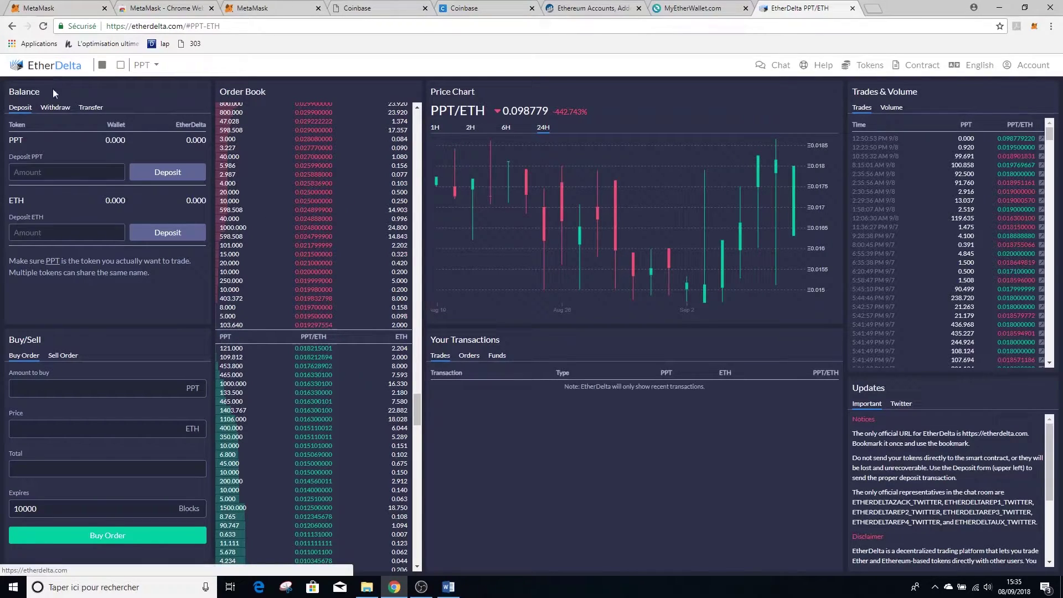
# Compare the ether balance in the MetaMask extension with the exact ETH wallet balance on EtherDelta.
pyautogui.click(1032, 32)
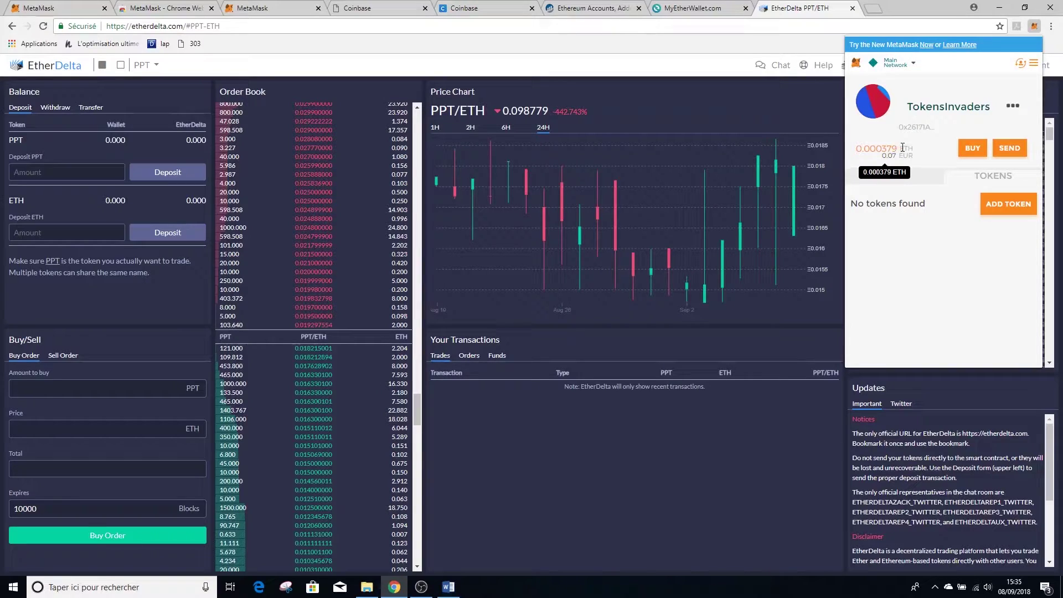
pyautogui.click(168, 205)
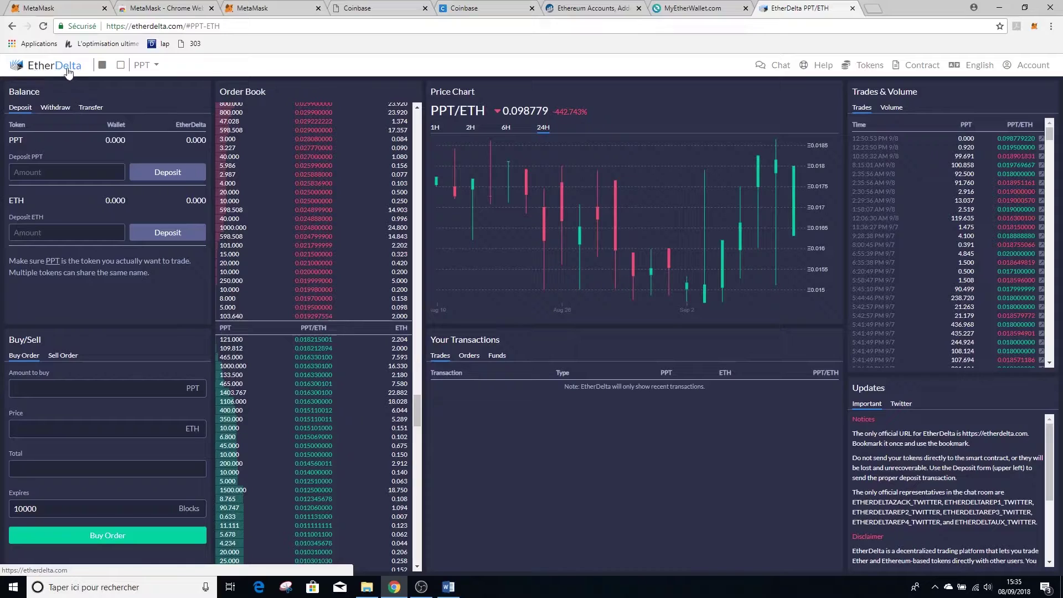
pyautogui.moveTo(115, 195)
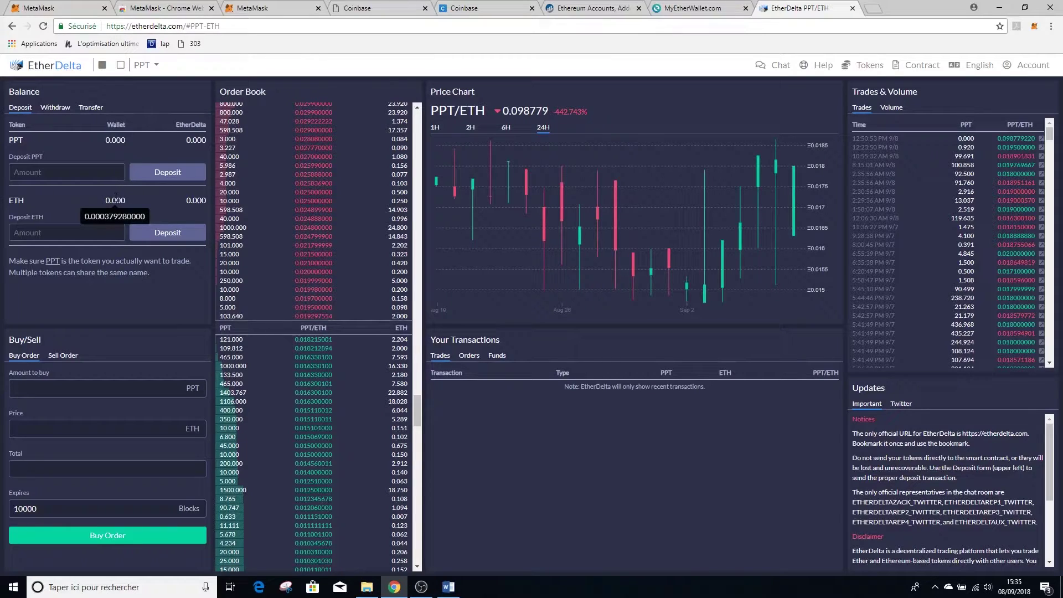